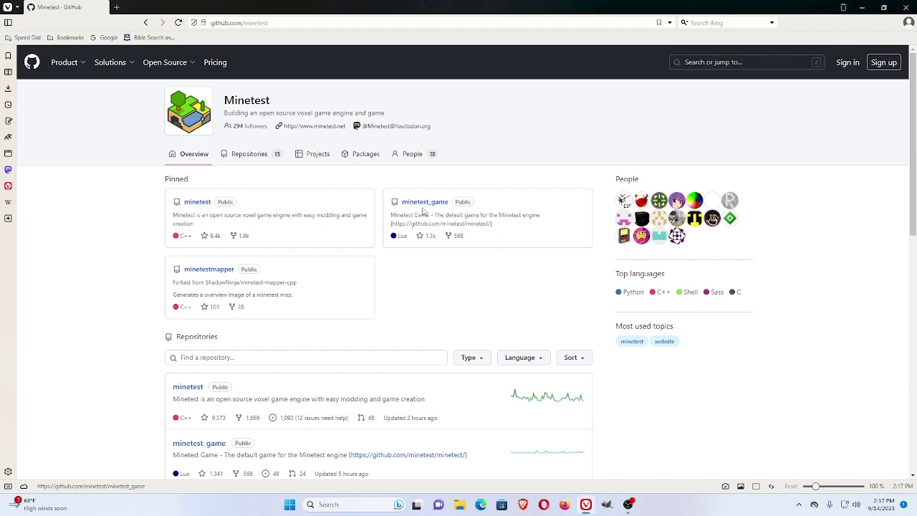
Open the minetest repository in its own tab and scroll down toward the README.
{"action": "middle_click", "coordinate": [197, 202]}
{"action": "left_click", "coordinate": [176, 10]}
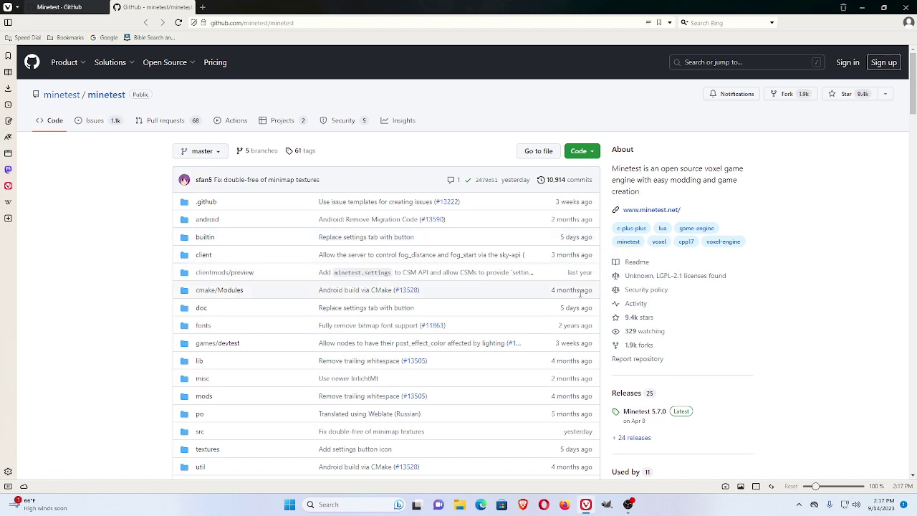
{"action": "scroll", "coordinate": [555, 301], "scroll_direction": "down", "scroll_amount": 3}
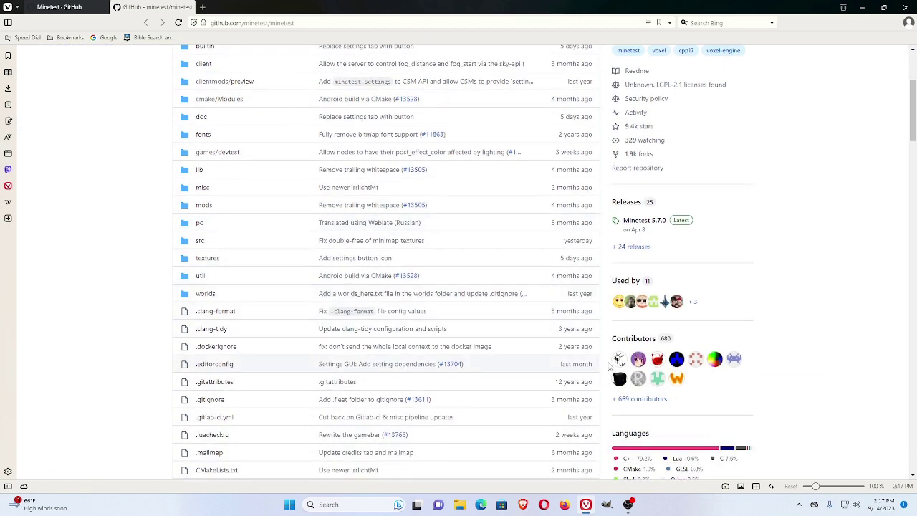
{"action": "mouse_move", "coordinate": [621, 366]}
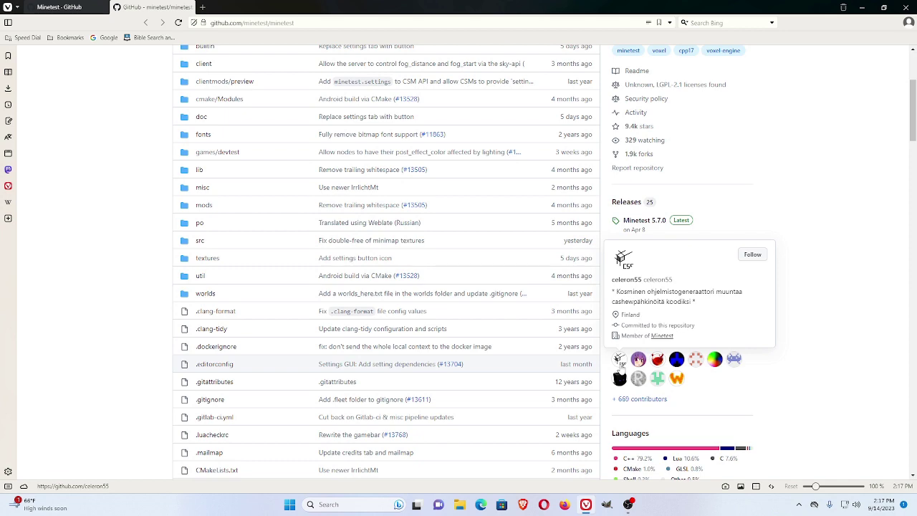
Open the README's Website and Forum links in new tabs and view the forum index.
{"action": "scroll", "coordinate": [451, 359], "scroll_direction": "down", "scroll_amount": 10}
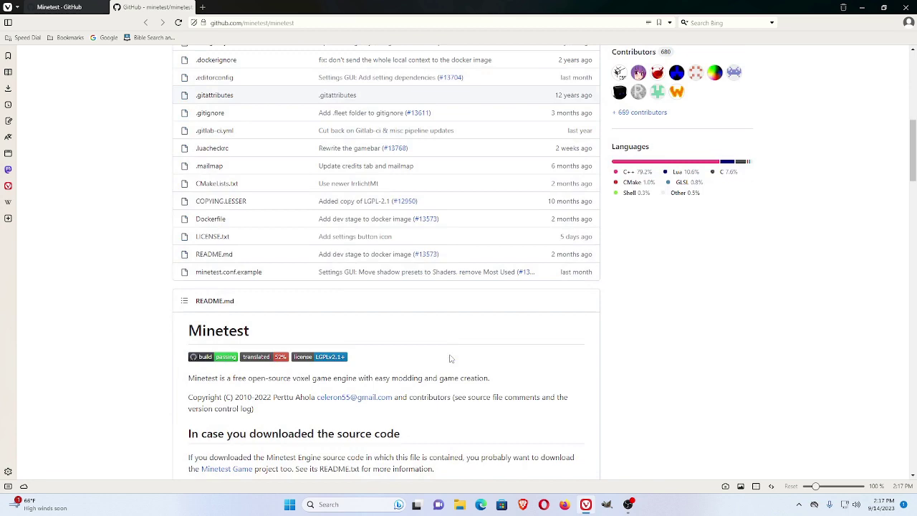
{"action": "scroll", "coordinate": [451, 359], "scroll_direction": "down", "scroll_amount": 2}
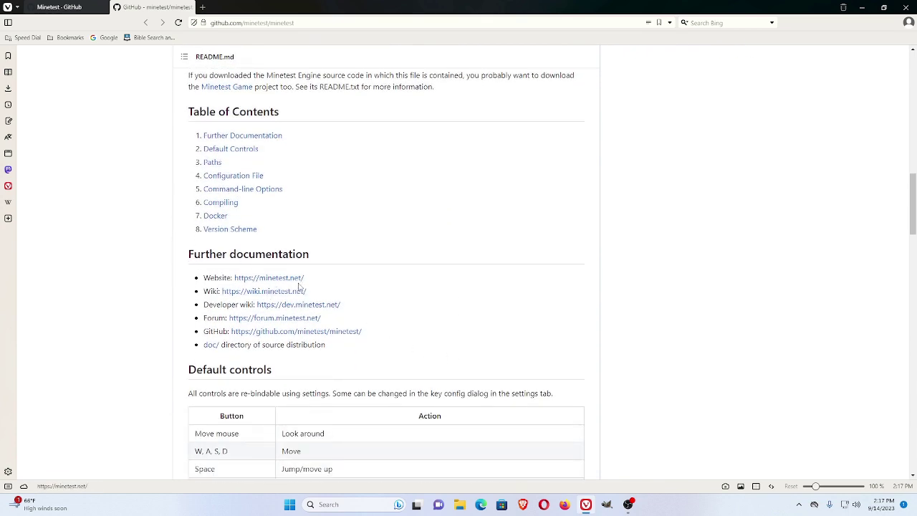
{"action": "middle_click", "coordinate": [270, 281]}
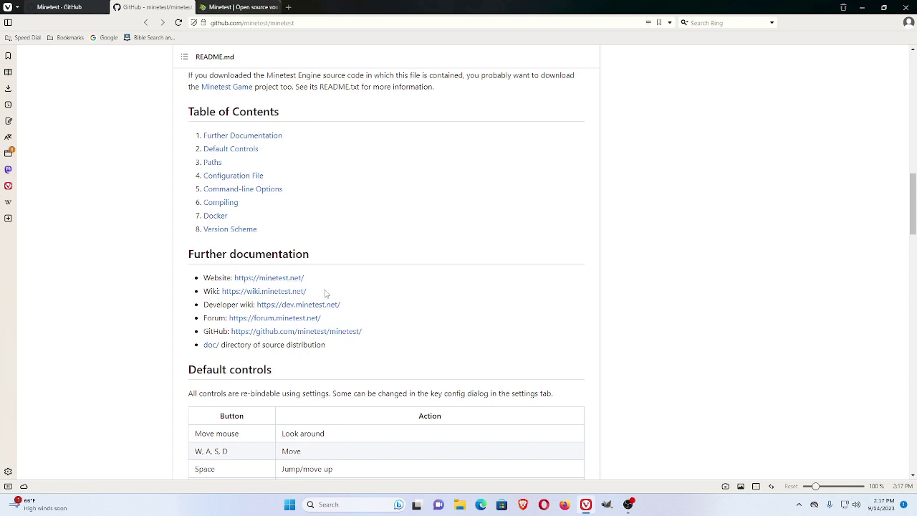
{"action": "middle_click", "coordinate": [278, 320]}
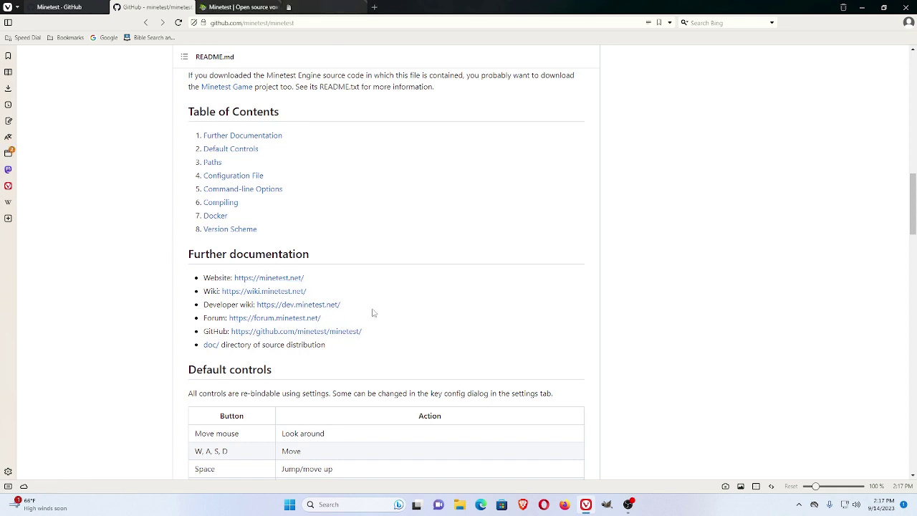
{"action": "left_click", "coordinate": [328, 7]}
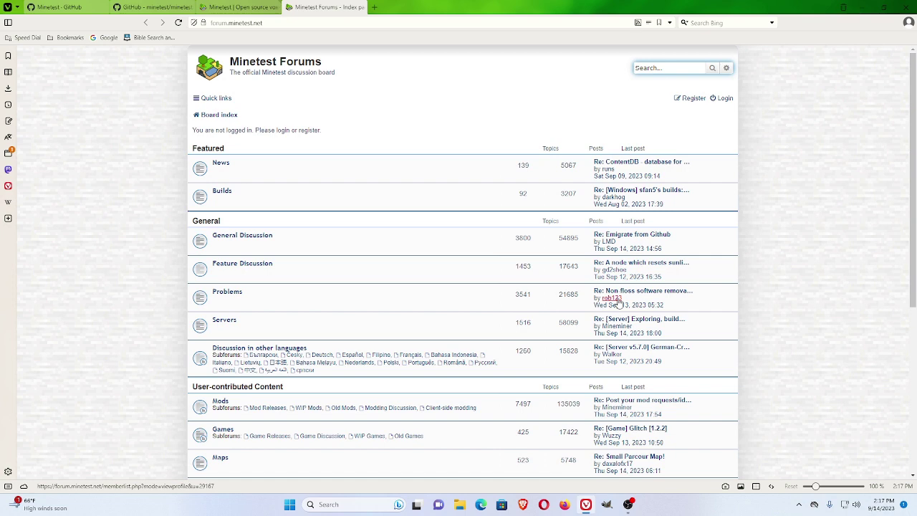
Open the News board on the Minetest Forums, check the GitHub tab, then view minetest.net.
{"action": "left_click", "coordinate": [214, 170]}
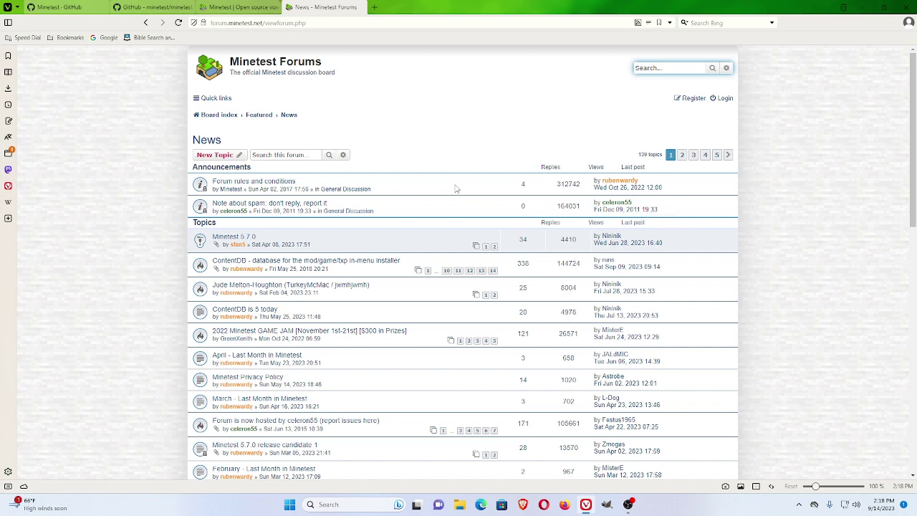
{"action": "left_click", "coordinate": [152, 7]}
{"action": "scroll", "coordinate": [321, 129], "scroll_direction": "up", "scroll_amount": 15}
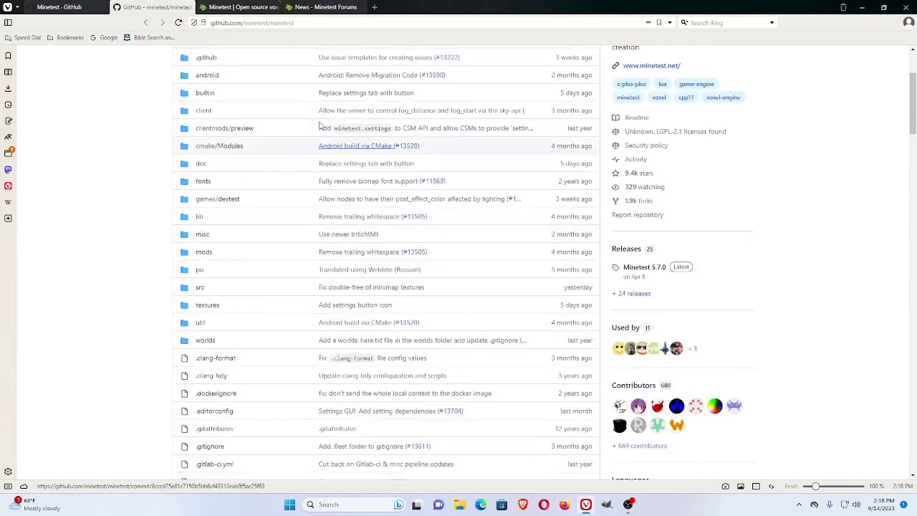
{"action": "scroll", "coordinate": [322, 126], "scroll_direction": "up", "scroll_amount": 1}
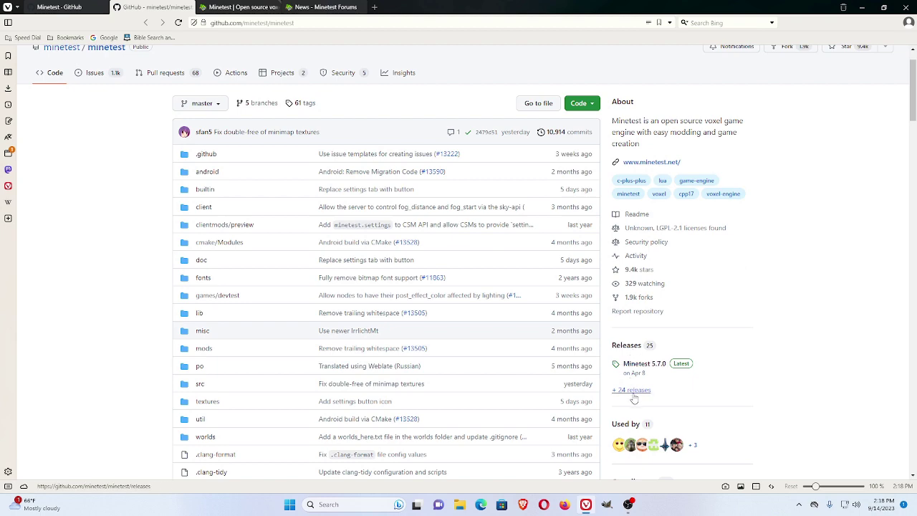
{"action": "left_click", "coordinate": [315, 8]}
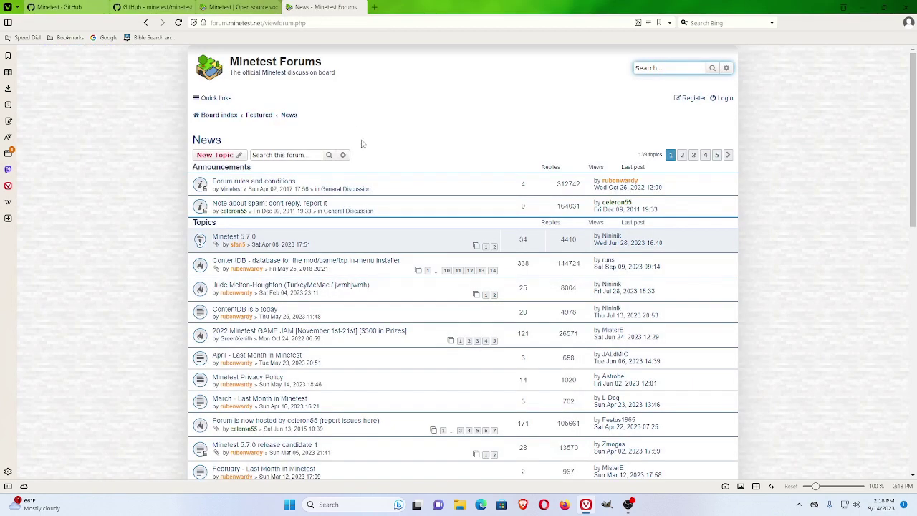
{"action": "left_click", "coordinate": [231, 8]}
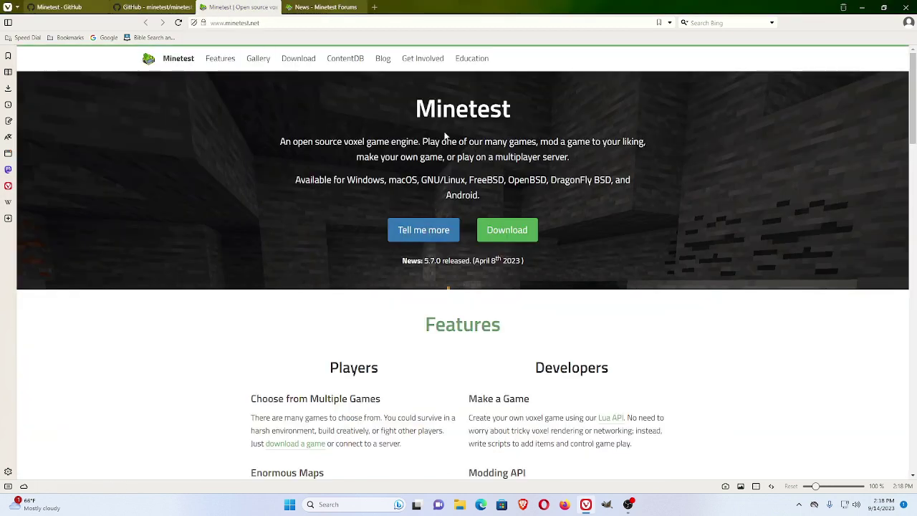
Go to minetest.net's Downloads page and review the Minetest 5.7.0 builds for each platform.
{"action": "left_click", "coordinate": [507, 232]}
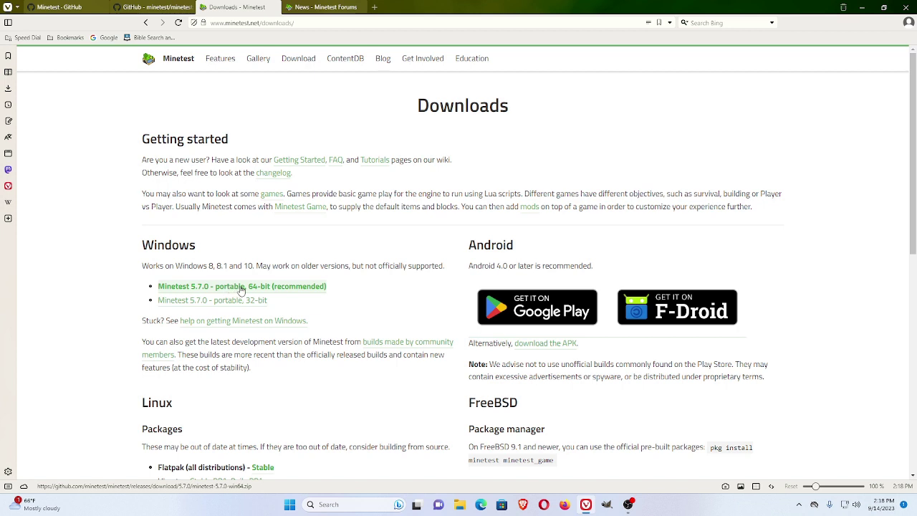
{"action": "left_click", "coordinate": [241, 289]}
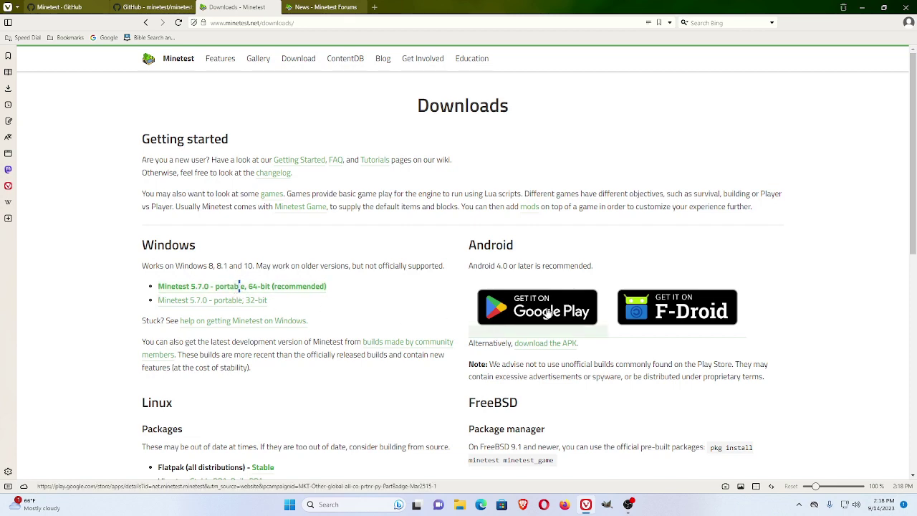
{"action": "scroll", "coordinate": [403, 301], "scroll_direction": "down", "scroll_amount": 3}
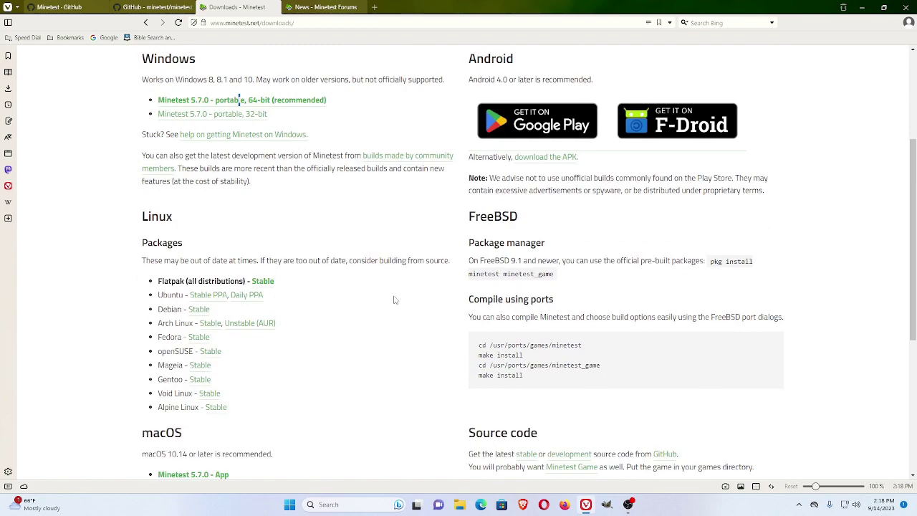
{"action": "scroll", "coordinate": [394, 300], "scroll_direction": "down", "scroll_amount": 4}
{"action": "scroll", "coordinate": [323, 269], "scroll_direction": "up", "scroll_amount": 4}
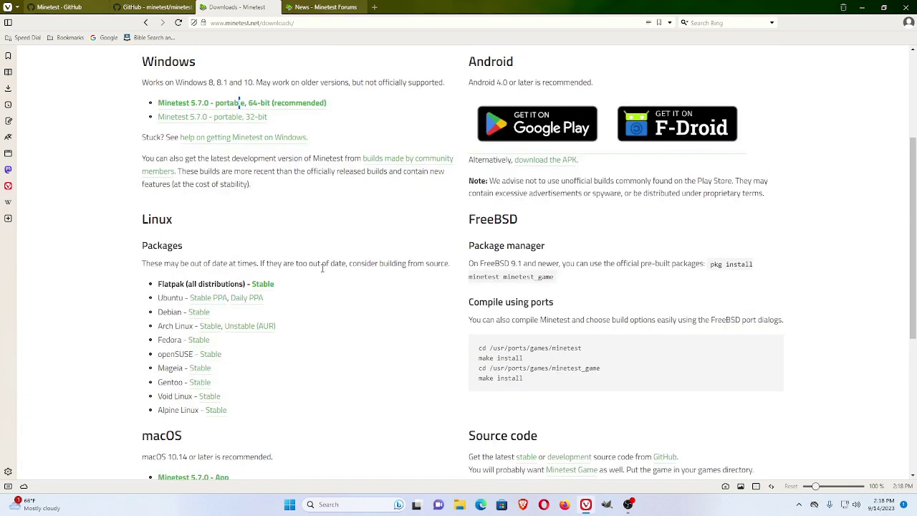
{"action": "scroll", "coordinate": [324, 271], "scroll_direction": "up", "scroll_amount": 3}
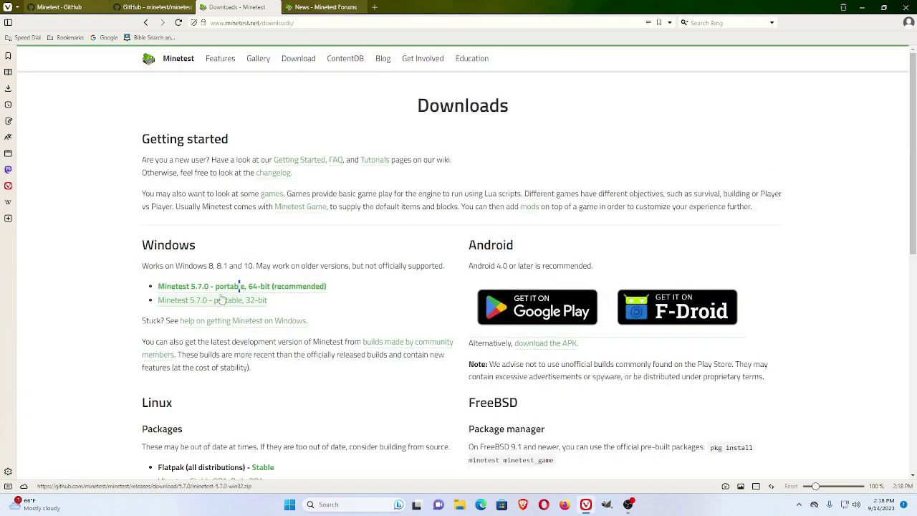
Save the 64-bit portable minetest-5.7.0-win64.zip into the Downloads\games folder.
{"action": "left_click", "coordinate": [203, 288]}
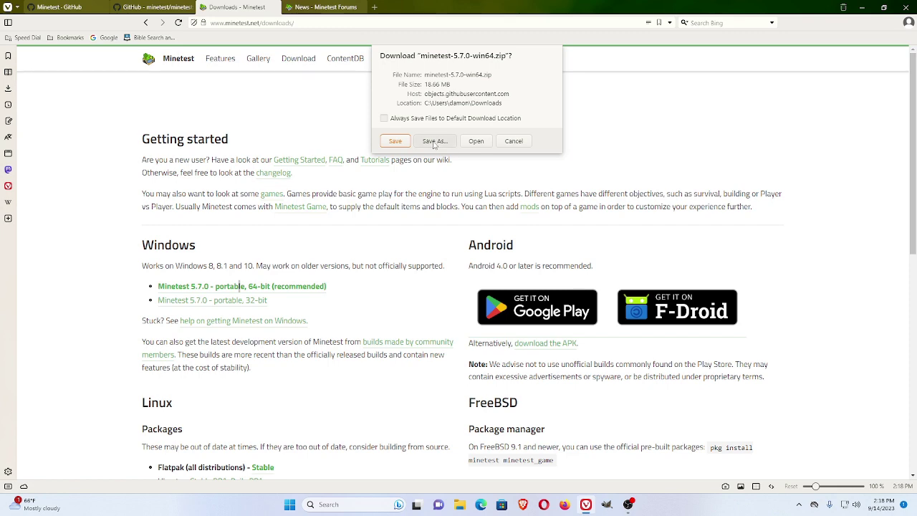
{"action": "left_click", "coordinate": [434, 141]}
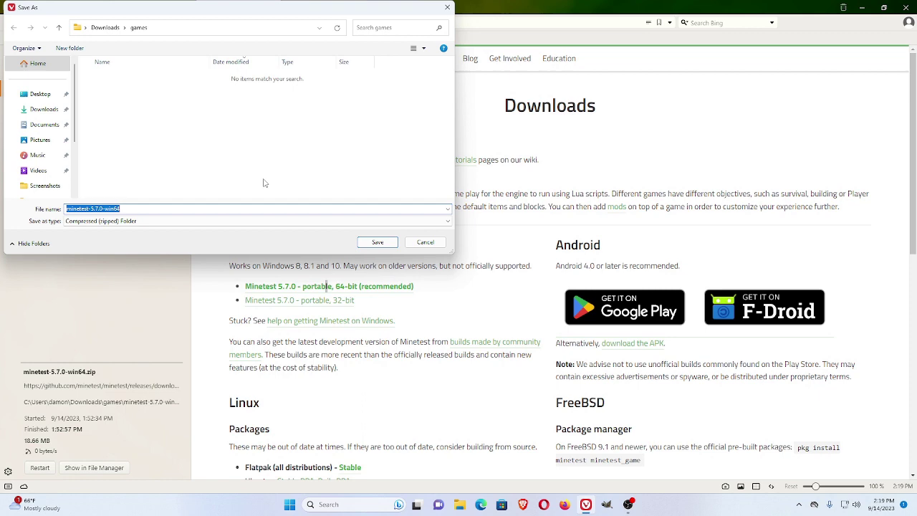
{"action": "left_click", "coordinate": [372, 243]}
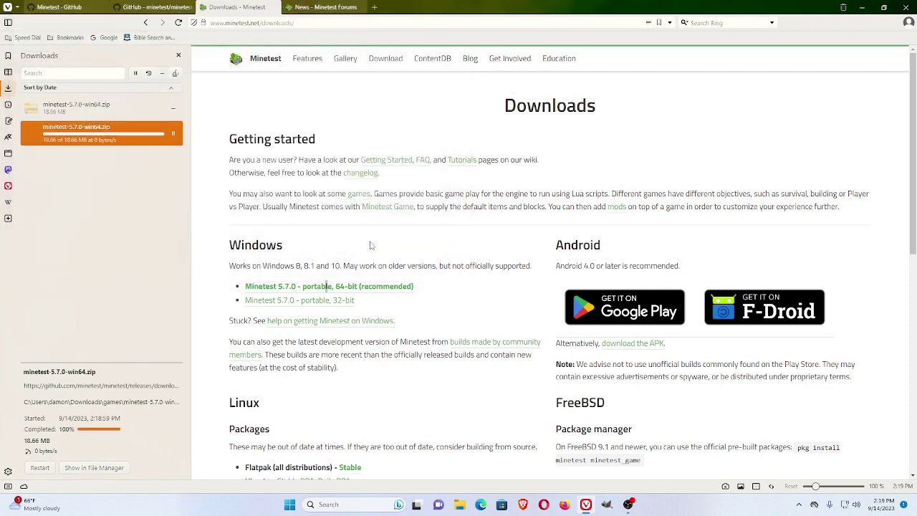
Remove the older entry from the Downloads panel and bring up the finished download's options.
{"action": "right_click", "coordinate": [106, 111]}
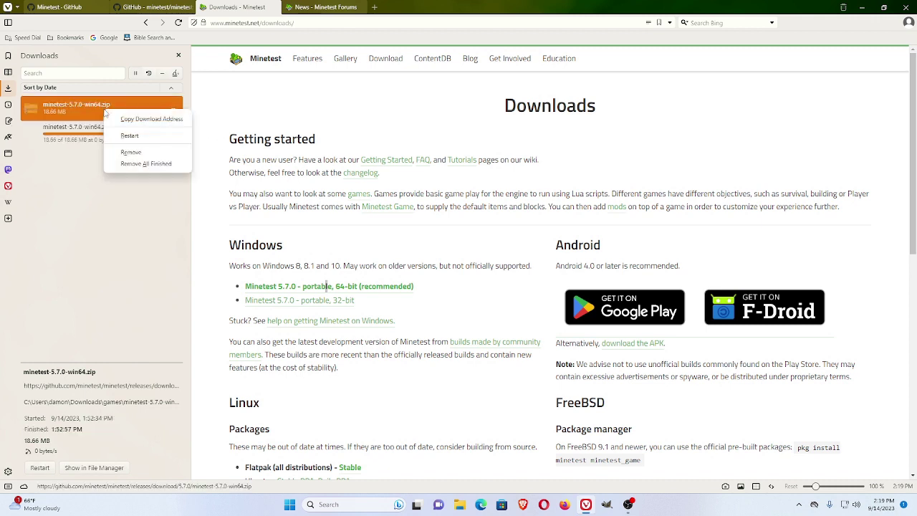
{"action": "left_click", "coordinate": [131, 153]}
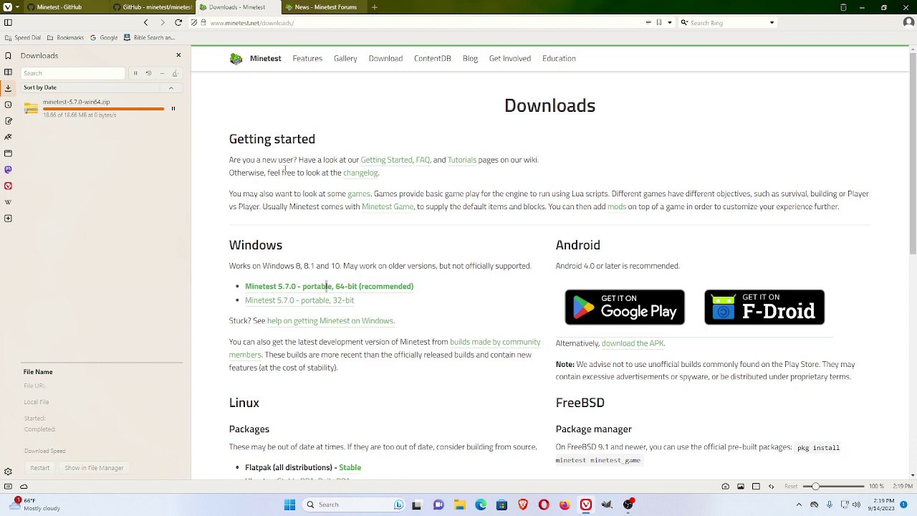
{"action": "left_click", "coordinate": [98, 105]}
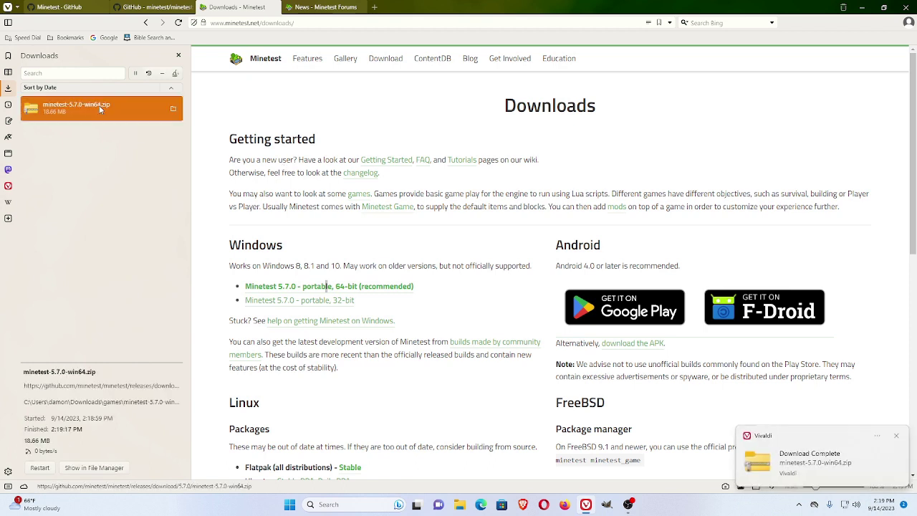
{"action": "right_click", "coordinate": [101, 109]}
Extract minetest-5.7.0-win64.zip into its own folder in File Explorer.
{"action": "left_click", "coordinate": [129, 127]}
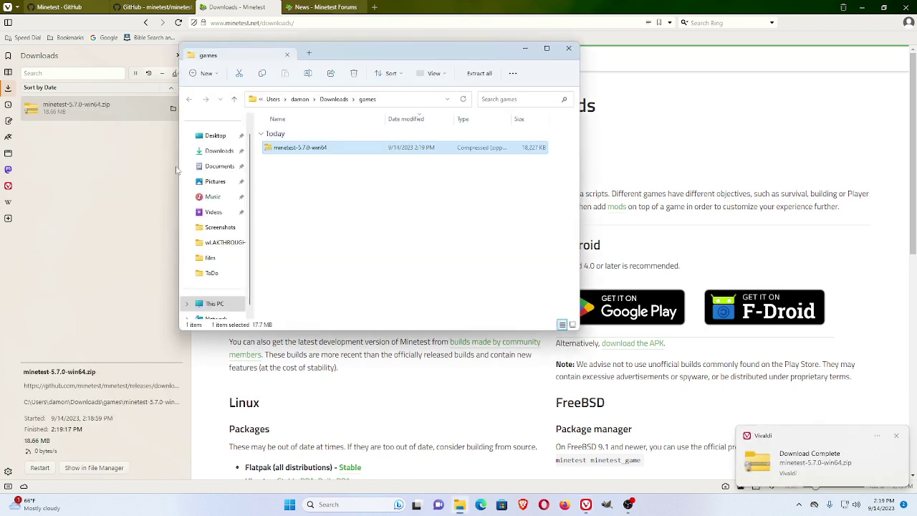
{"action": "right_click", "coordinate": [303, 150]}
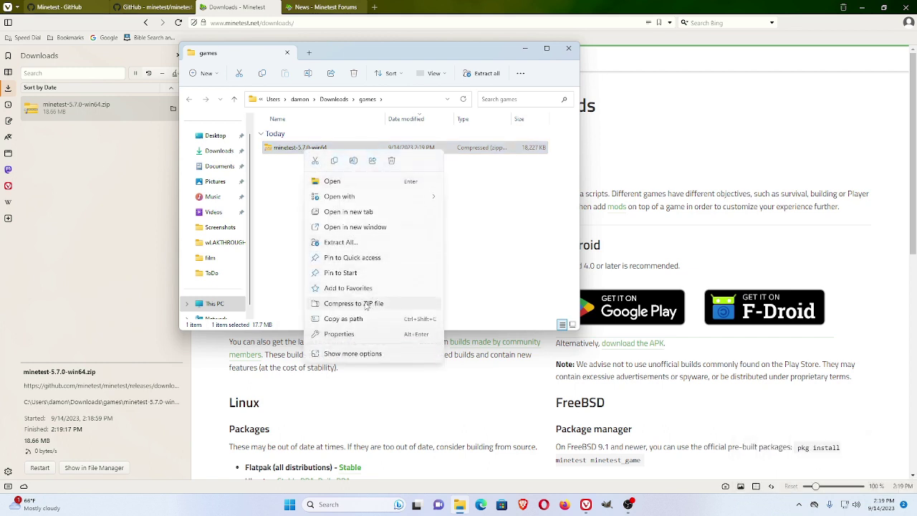
{"action": "left_click", "coordinate": [349, 244]}
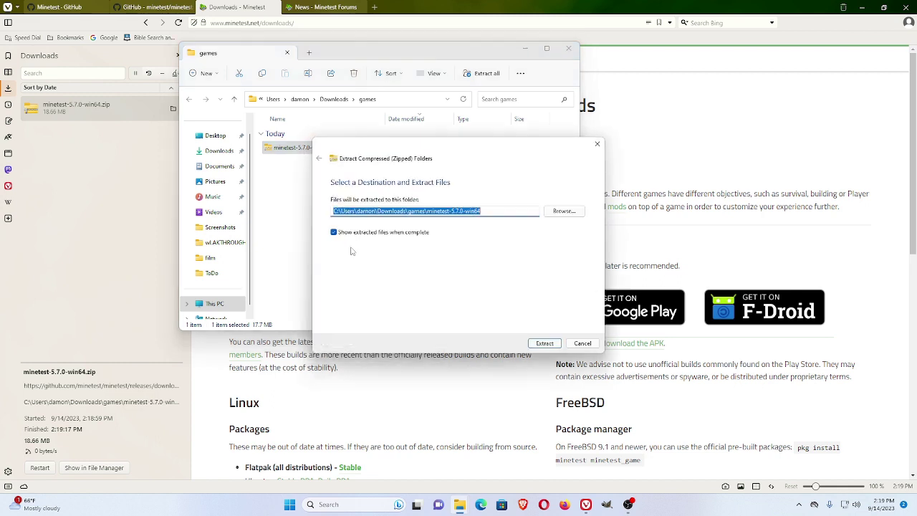
{"action": "left_click", "coordinate": [544, 344]}
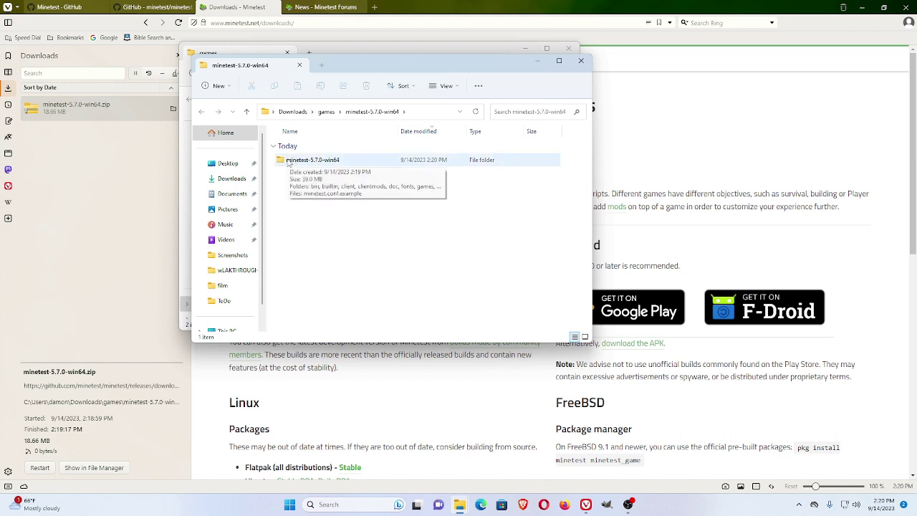
Navigate games > minetest-5.7.0-win64 > minetest-5.7.0-win64 > bin and launch minetest.
{"action": "left_click", "coordinate": [229, 180]}
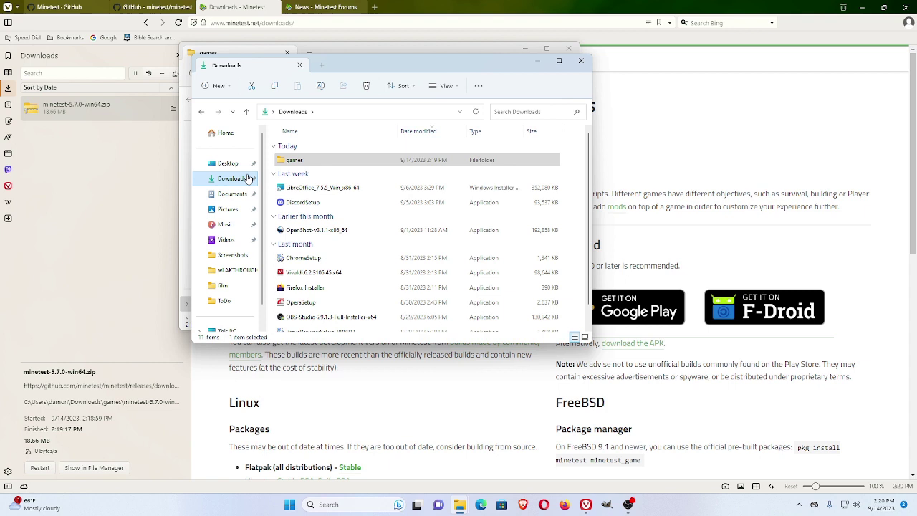
{"action": "double_click", "coordinate": [299, 161]}
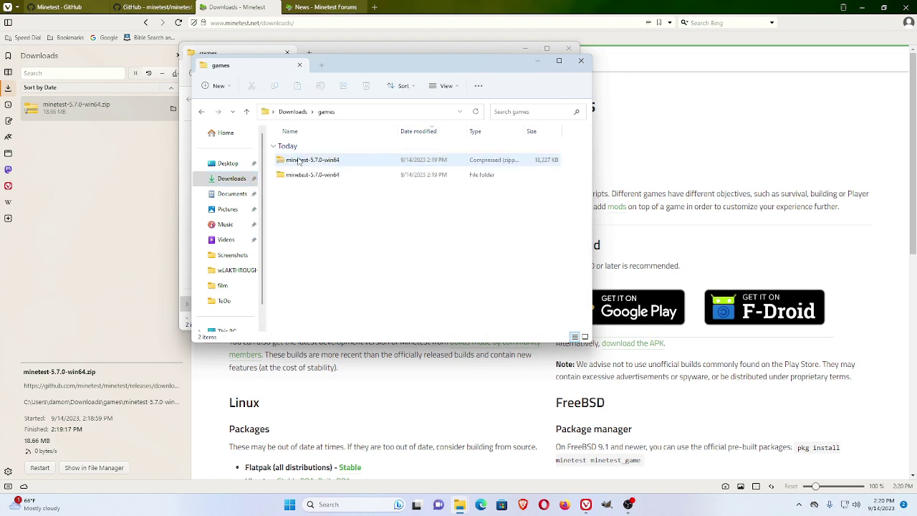
{"action": "double_click", "coordinate": [281, 177]}
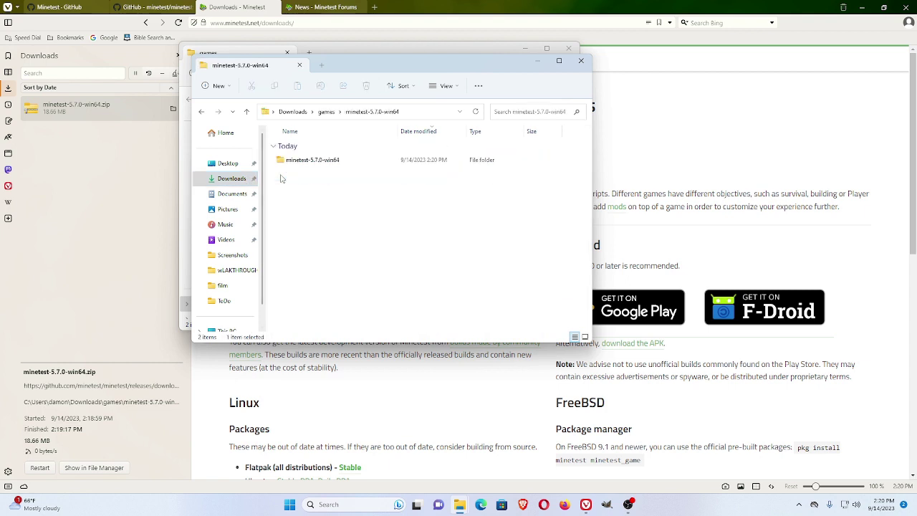
{"action": "double_click", "coordinate": [288, 164]}
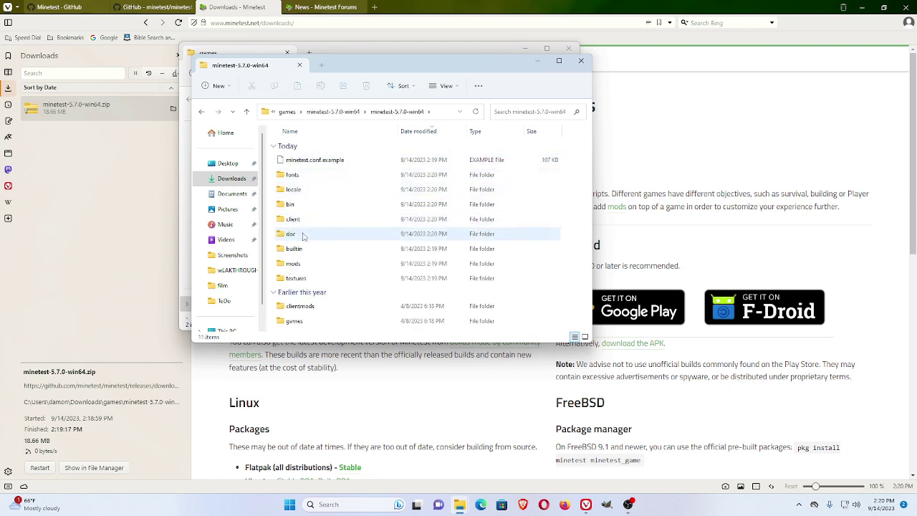
{"action": "double_click", "coordinate": [289, 204]}
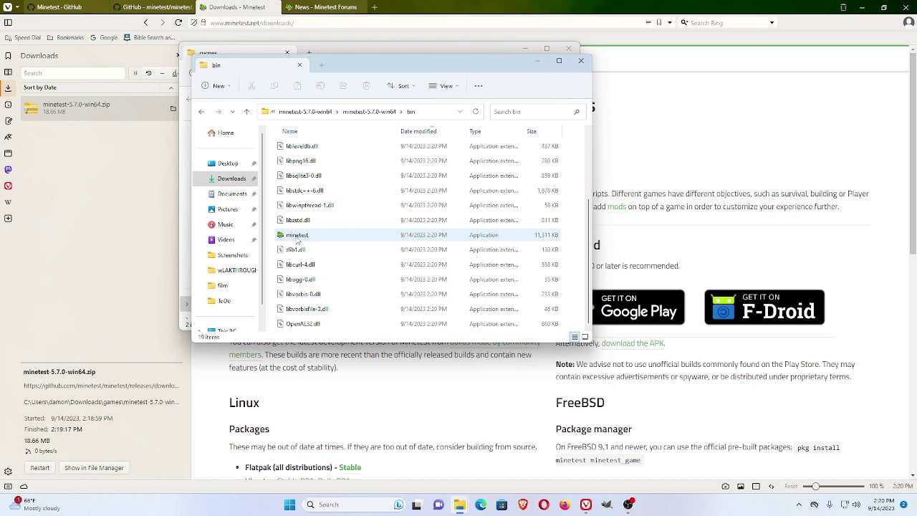
{"action": "double_click", "coordinate": [297, 237]}
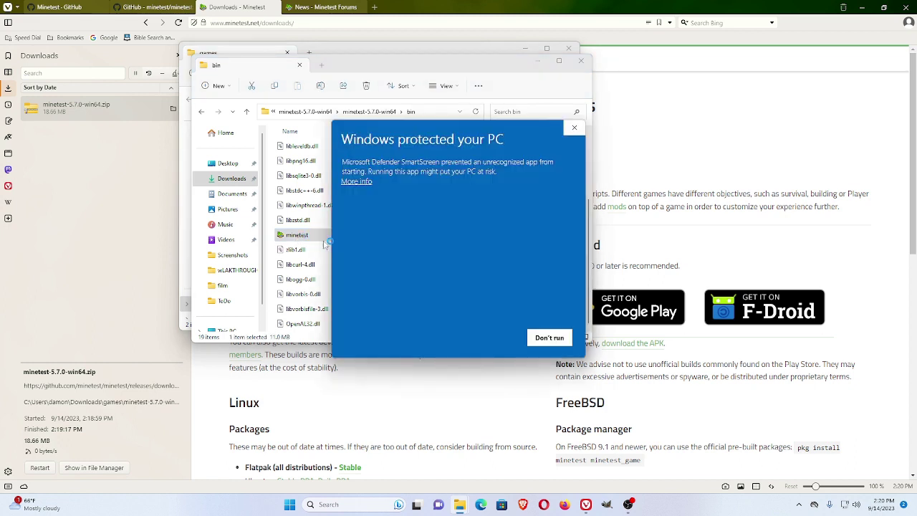
Use More info and Run anyway to start minetest.exe past SmartScreen.
{"action": "left_click", "coordinate": [357, 182]}
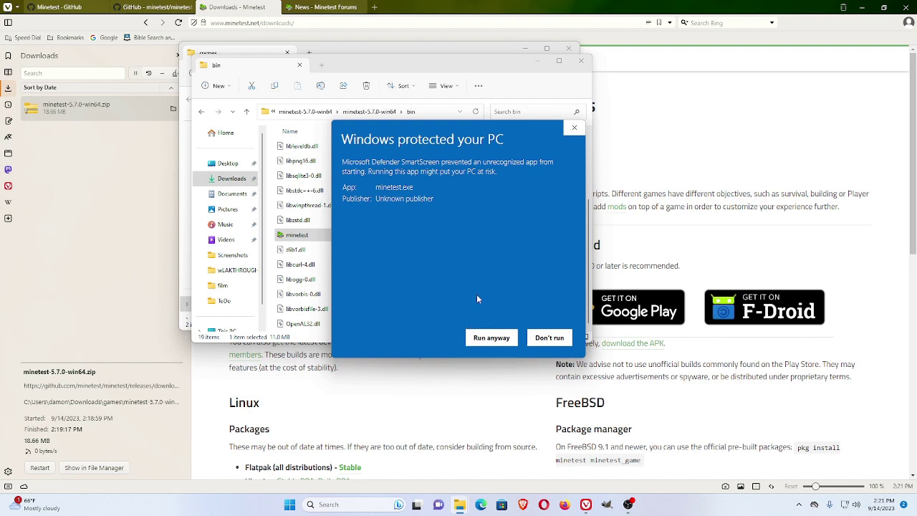
{"action": "left_click", "coordinate": [491, 338]}
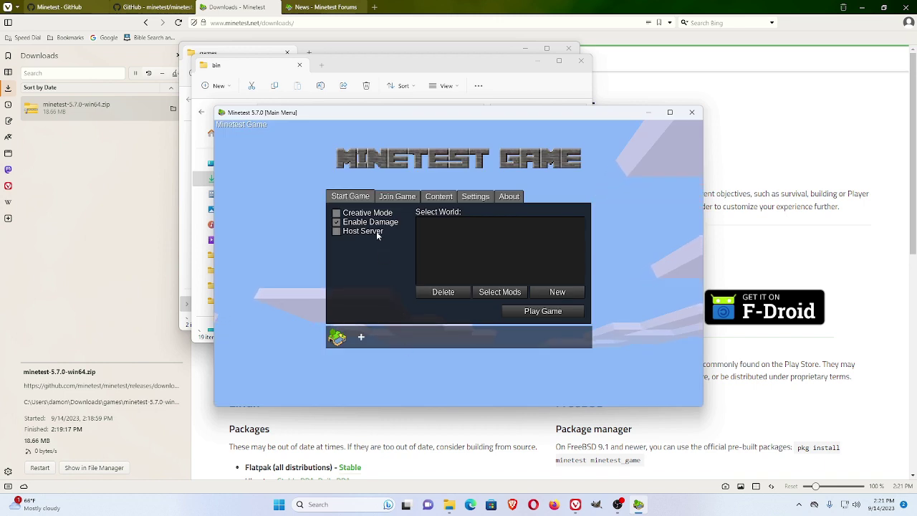
Browse the installed and online content packages, then view the Join Game public server list.
{"action": "left_click", "coordinate": [437, 198]}
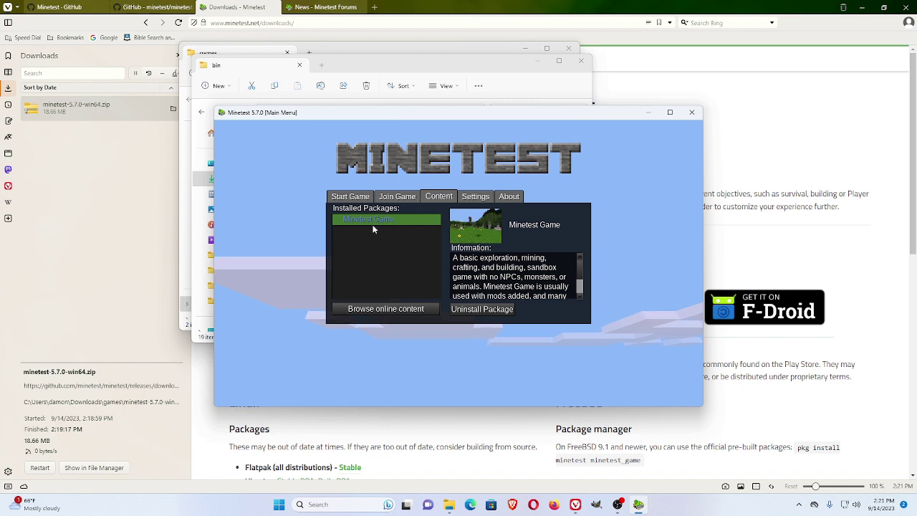
{"action": "left_click", "coordinate": [378, 311]}
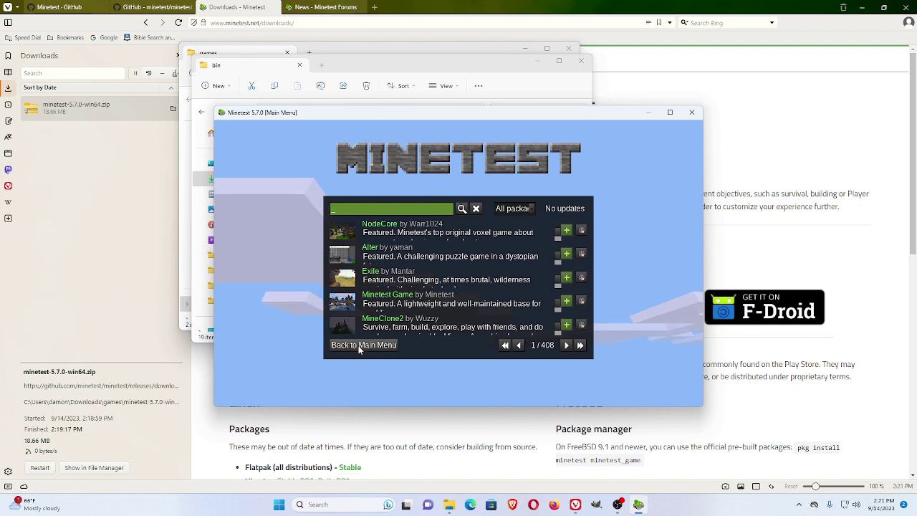
{"action": "left_click", "coordinate": [360, 345]}
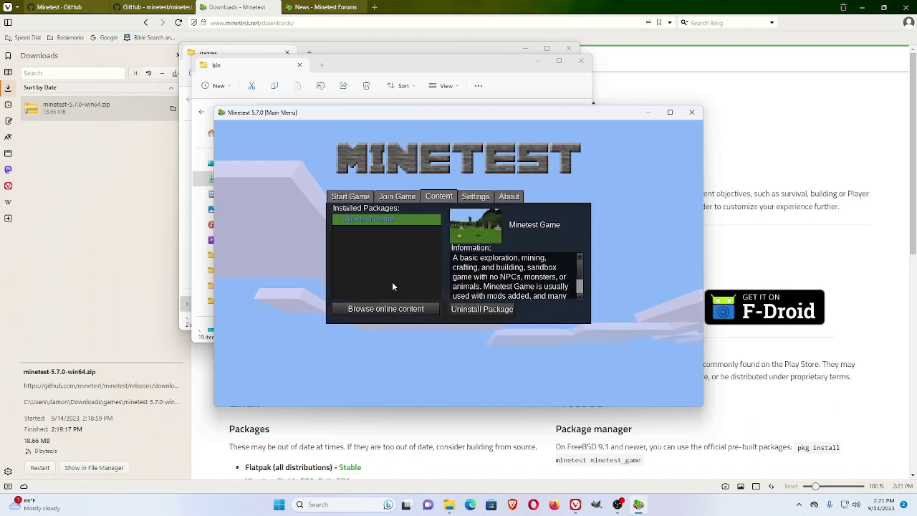
{"action": "left_click", "coordinate": [397, 197]}
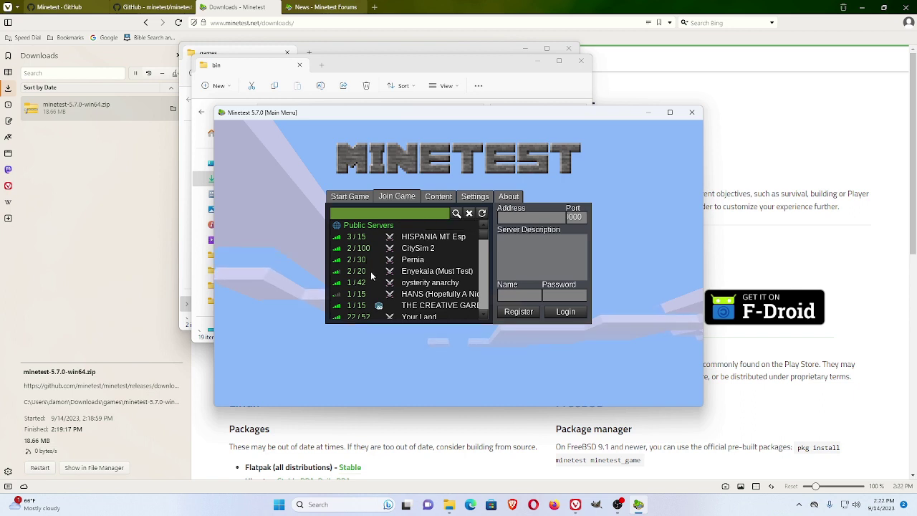
{"action": "scroll", "coordinate": [366, 251], "scroll_direction": "down", "scroll_amount": 1}
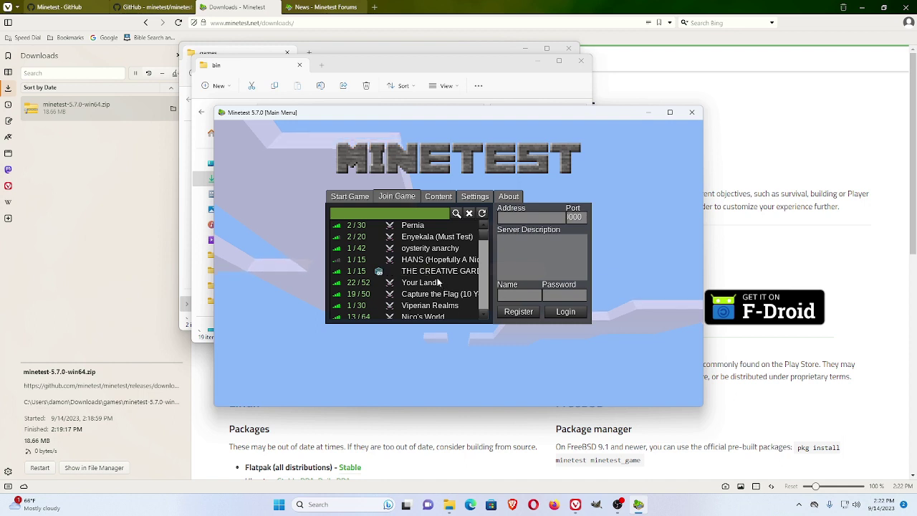
{"action": "scroll", "coordinate": [437, 279], "scroll_direction": "up", "scroll_amount": 1}
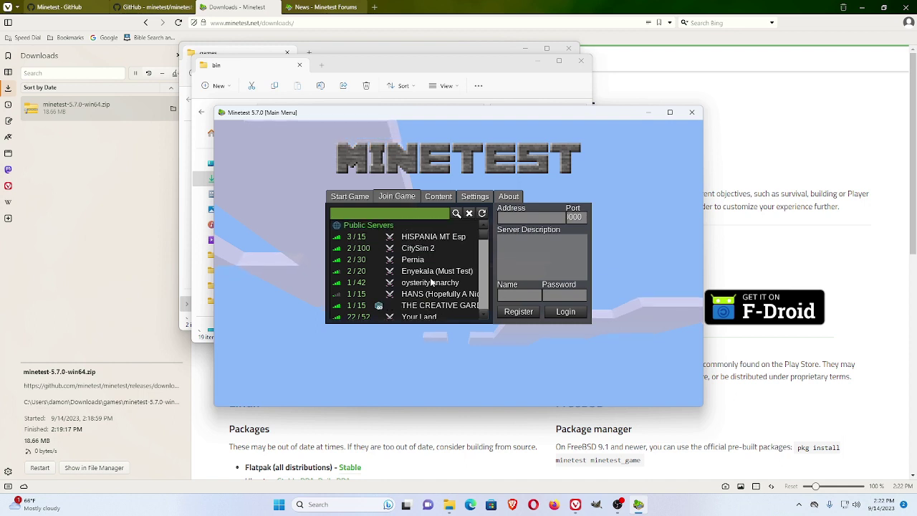
Create a new v7-mapgen world from the Start Game tab, entering its name with a capital T.
{"action": "left_click", "coordinate": [352, 197]}
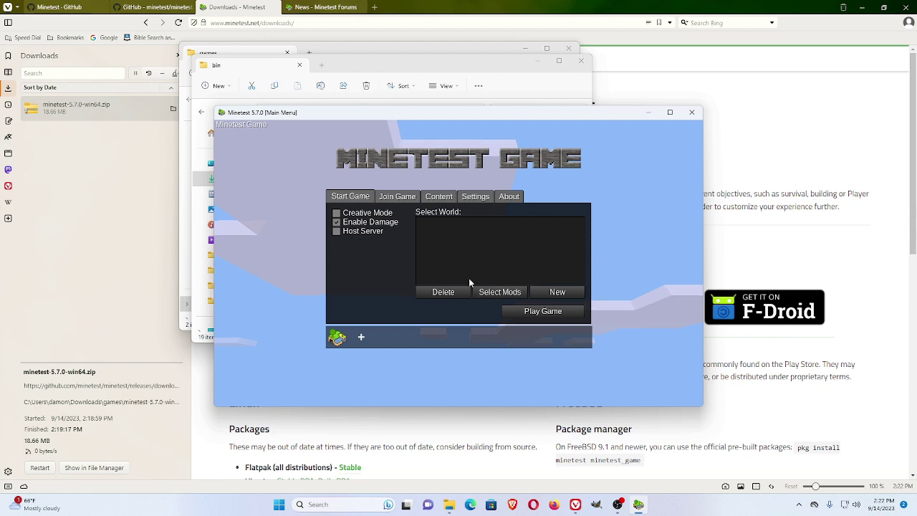
{"action": "left_click", "coordinate": [554, 291]}
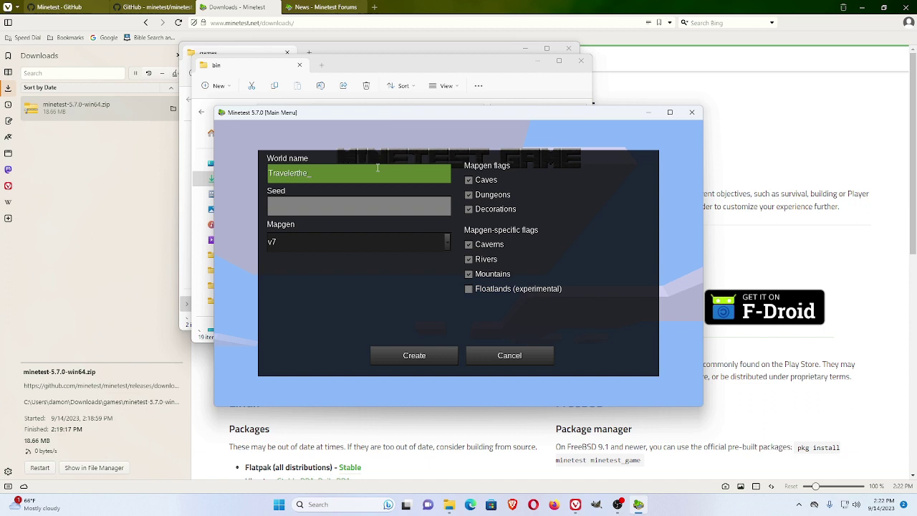
{"action": "type", "text": "Travelertheophilus"}
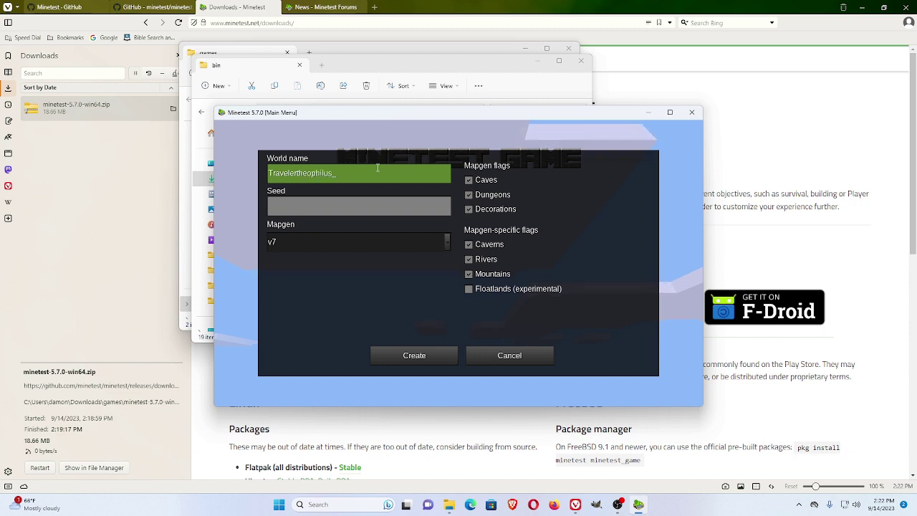
{"action": "type", "text": "Youtube"}
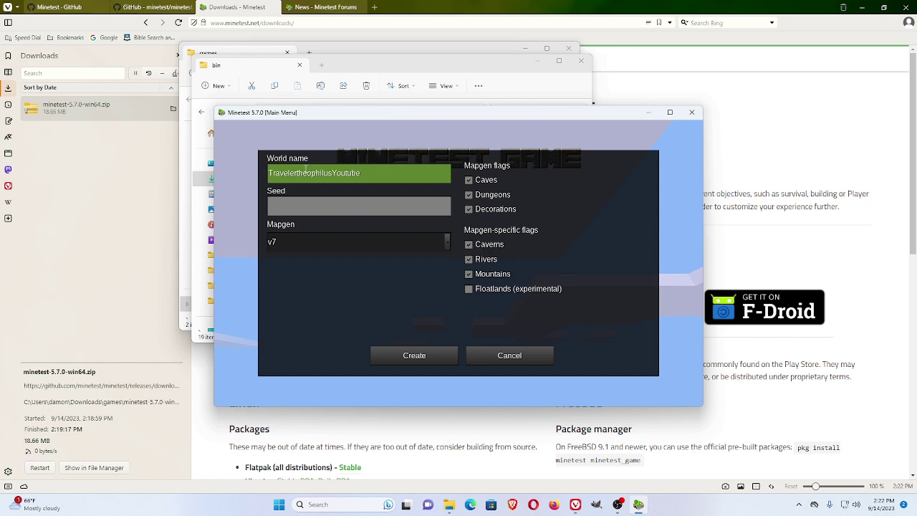
{"action": "key", "text": "BackSpace"}
{"action": "type", "text": "T"}
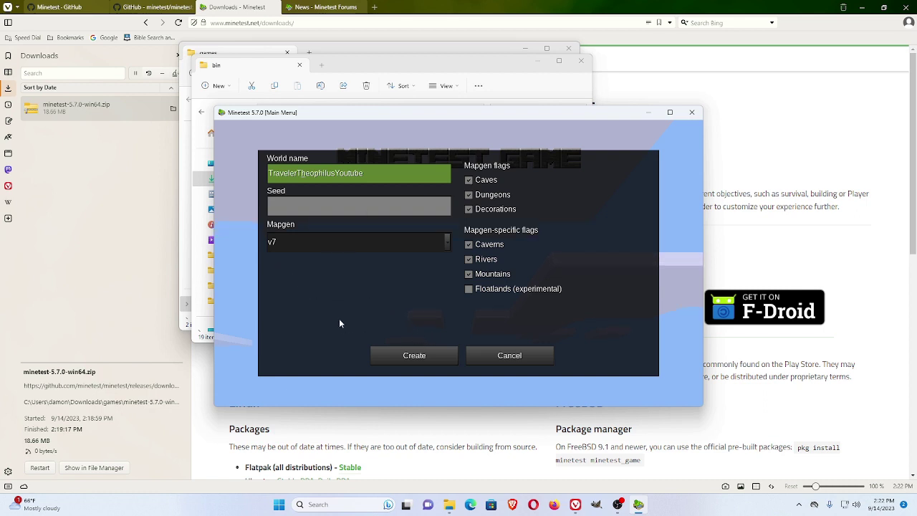
{"action": "left_click", "coordinate": [404, 355]}
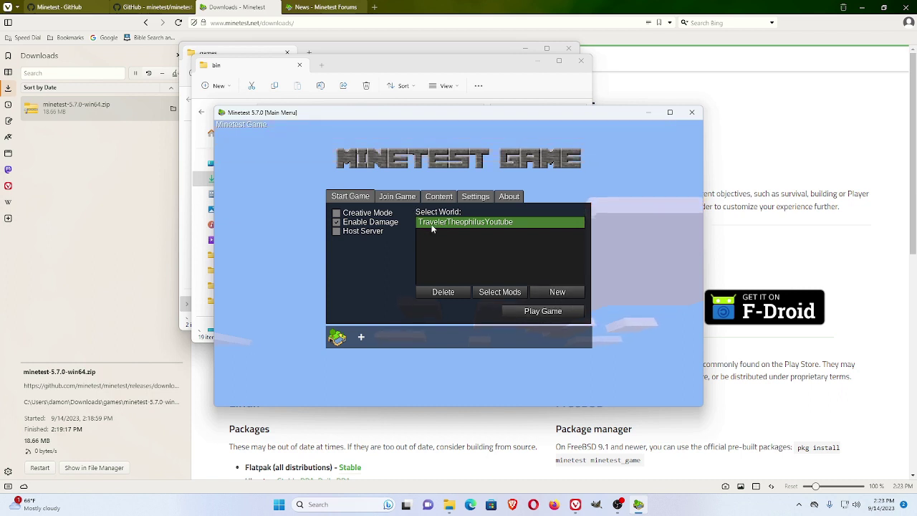
Launch the new world, maximize the game window and open the inventory.
{"action": "left_click", "coordinate": [538, 312]}
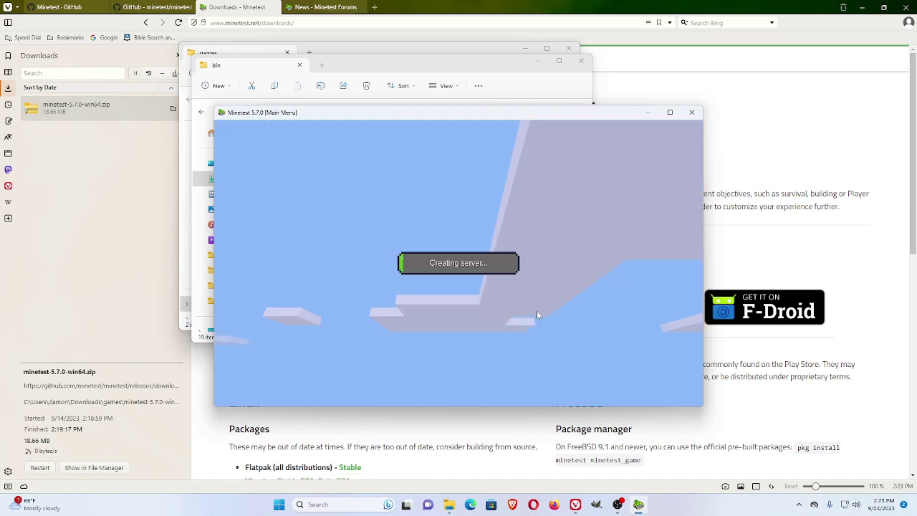
{"action": "left_click", "coordinate": [670, 112]}
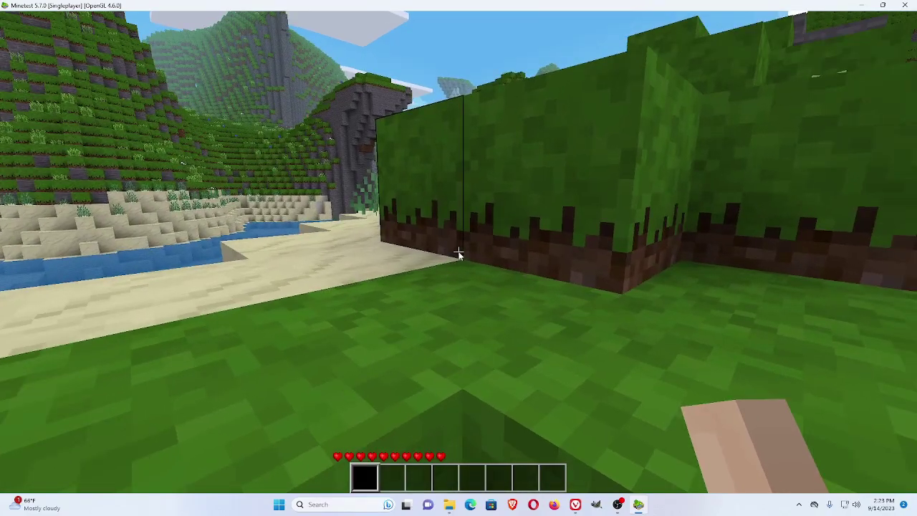
{"action": "key", "text": "i"}
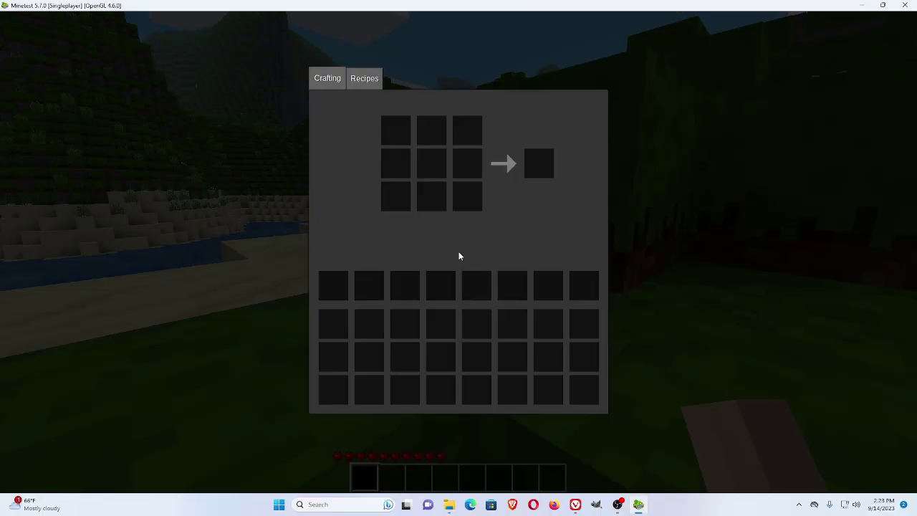
Page forward and back through the Recipes list, then return to the crafting grid.
{"action": "left_click", "coordinate": [361, 80]}
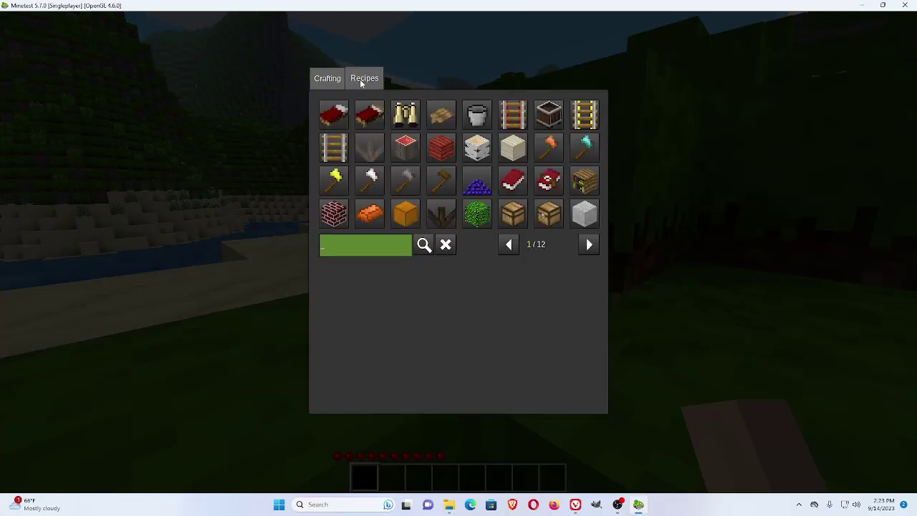
{"action": "left_click", "coordinate": [588, 245]}
{"action": "left_click", "coordinate": [588, 245]}
{"action": "left_click", "coordinate": [588, 245]}
{"action": "left_click", "coordinate": [589, 245]}
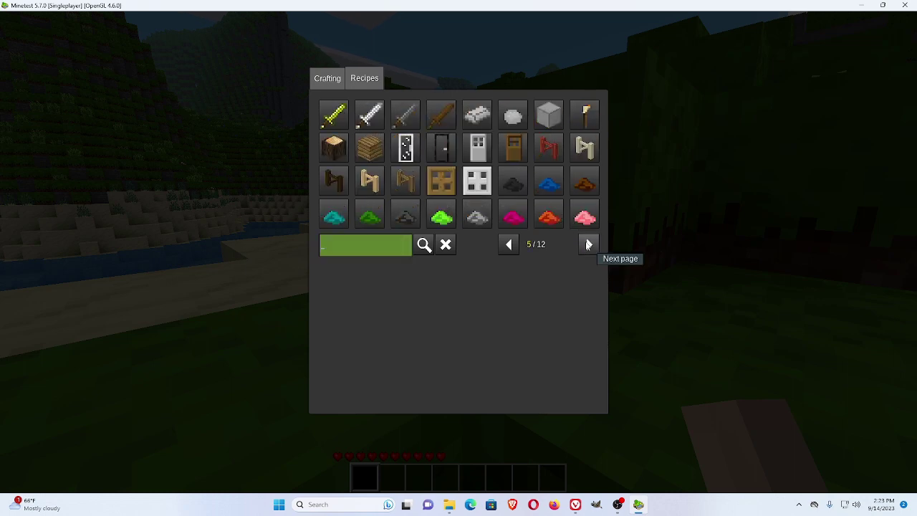
{"action": "left_click", "coordinate": [588, 245]}
{"action": "left_click", "coordinate": [589, 245]}
{"action": "left_click", "coordinate": [588, 245]}
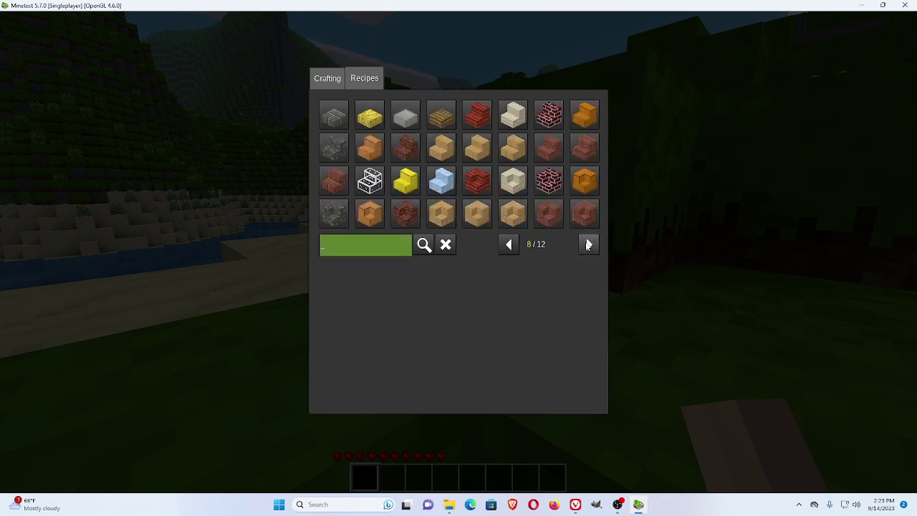
{"action": "left_click", "coordinate": [509, 245]}
{"action": "left_click", "coordinate": [509, 245]}
{"action": "left_click", "coordinate": [510, 245]}
{"action": "left_click", "coordinate": [510, 245]}
{"action": "left_click", "coordinate": [510, 245]}
{"action": "left_click", "coordinate": [509, 245]}
{"action": "left_click", "coordinate": [509, 245]}
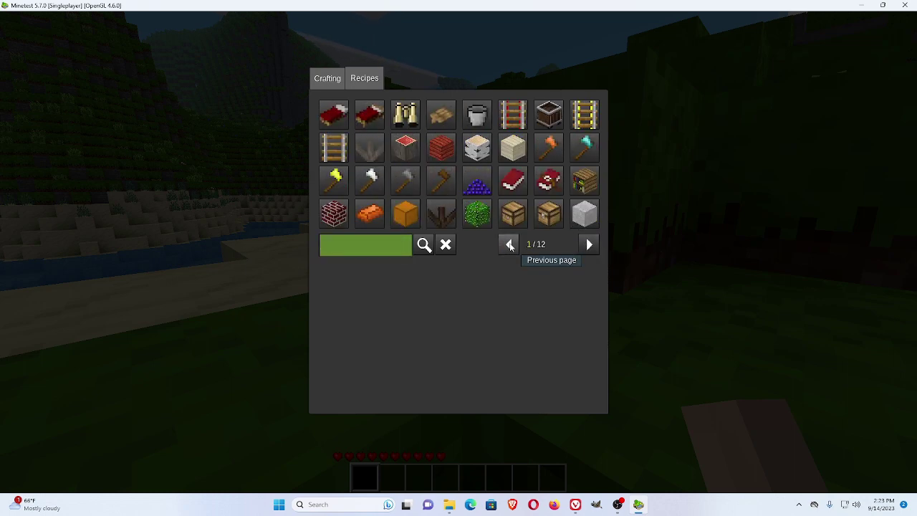
{"action": "left_click", "coordinate": [332, 82]}
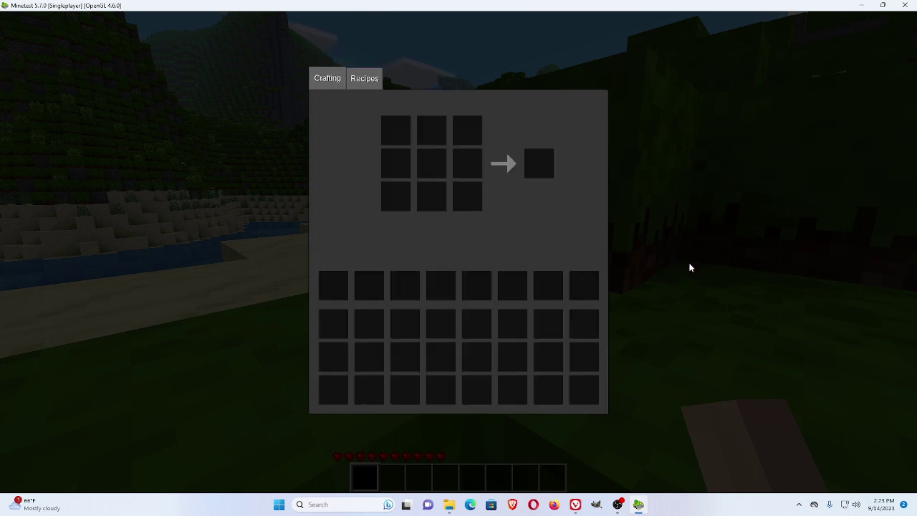
Walk to the island's shoreline, dig a sand block, and confirm it in the inventory.
{"action": "key", "text": "i"}
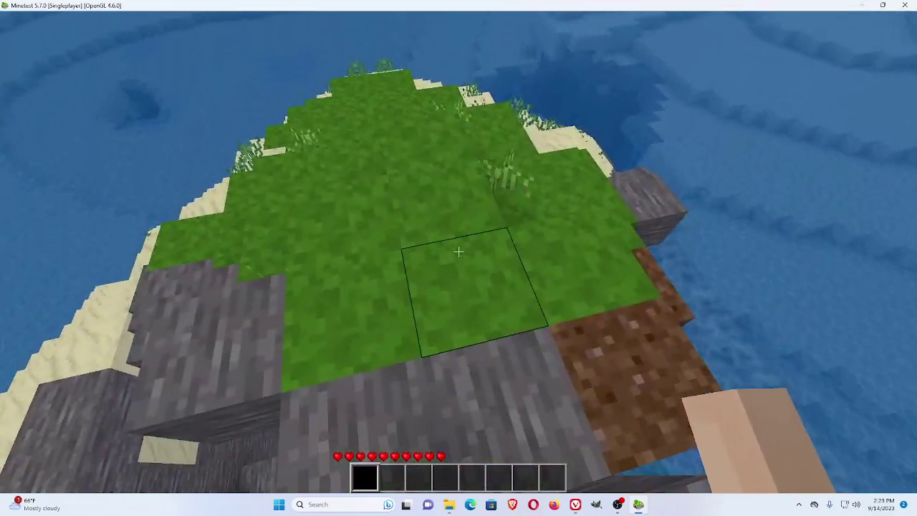
{"action": "key", "text": "w"}
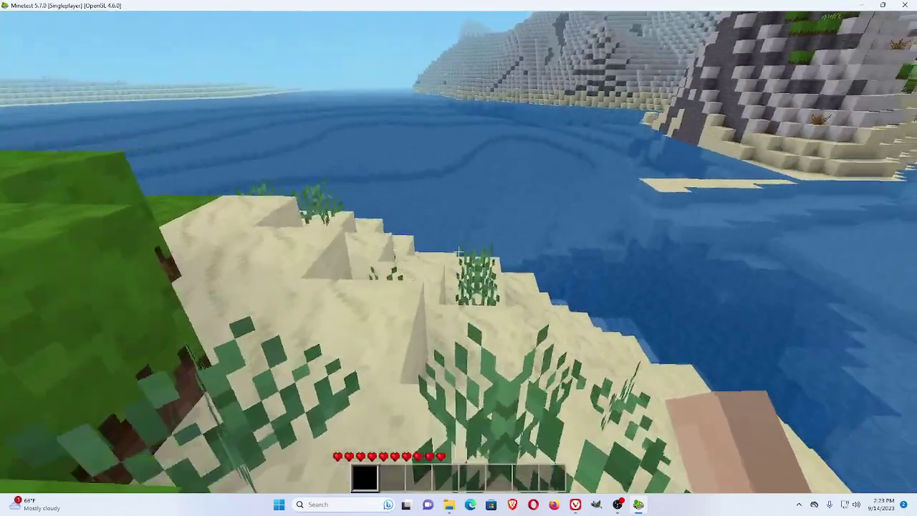
{"action": "left_click_drag", "start_coordinate": [459, 252], "coordinate": [458, 252]}
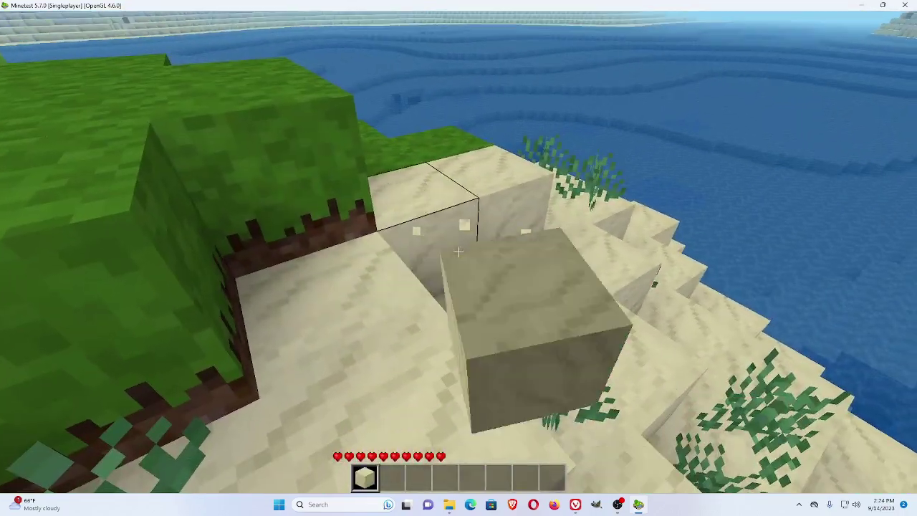
{"action": "key", "text": "i"}
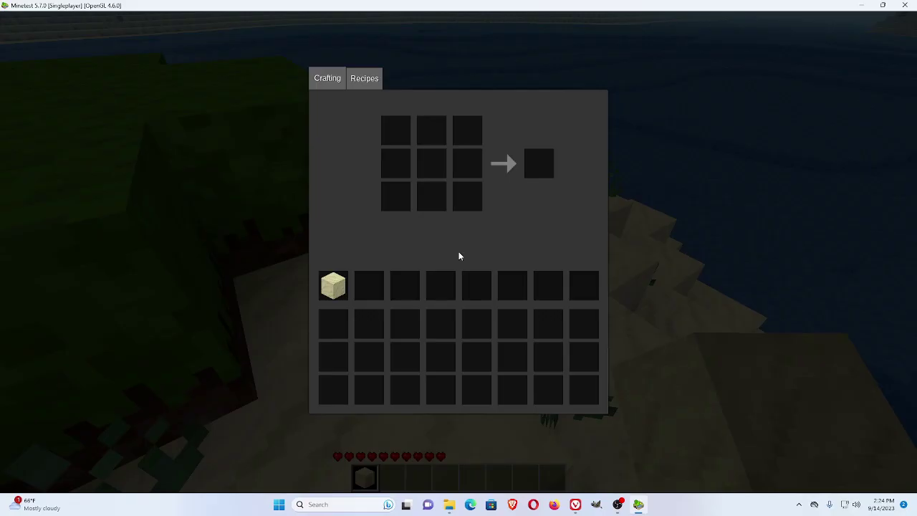
{"action": "key", "text": "Escape"}
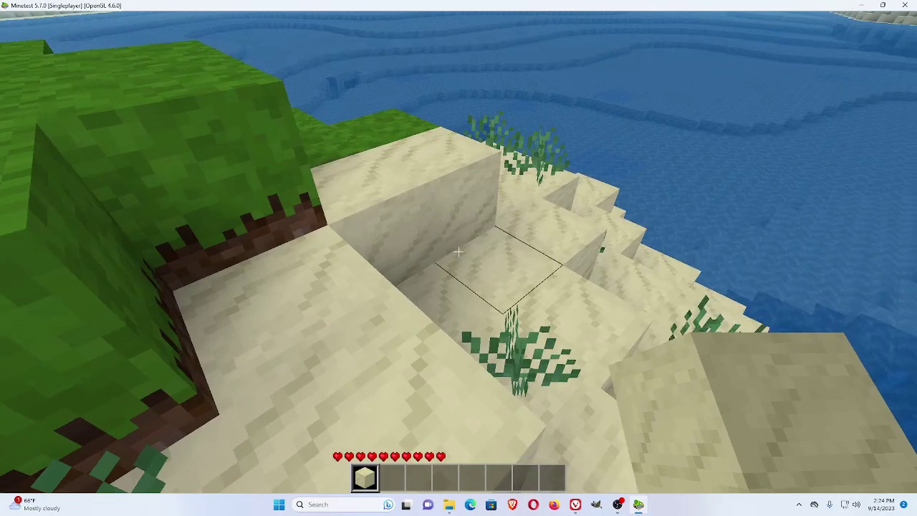